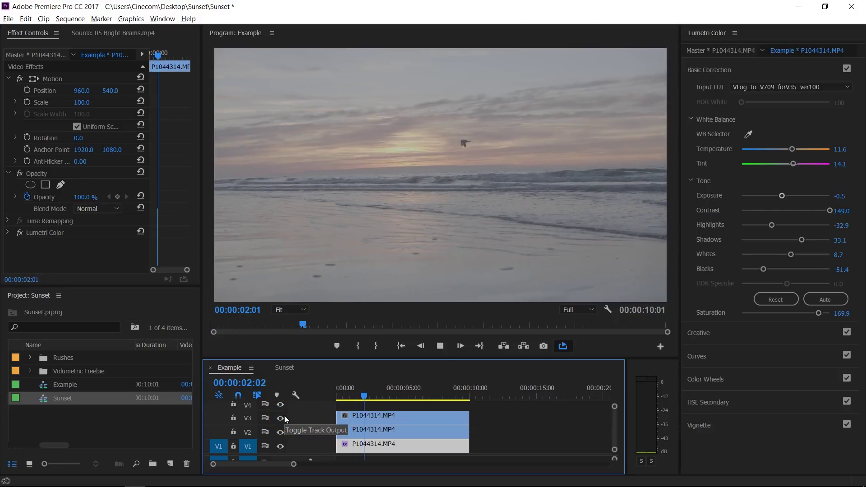
# Step: Turn off the V3 track output in the Example sequence to reveal the vivid sunset
pyautogui.click(280, 418)
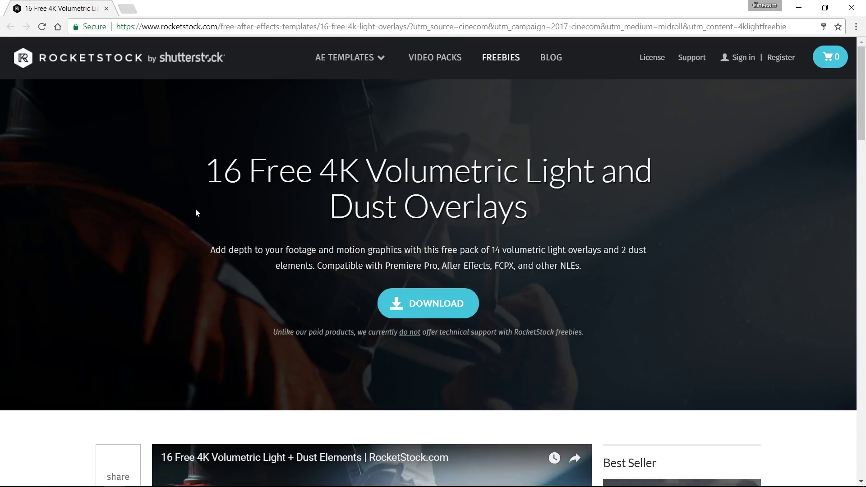
pyautogui.scroll(-2, 185, 205)
pyautogui.scroll(-1, 123, 190)
pyautogui.scroll(-1, 124, 193)
pyautogui.scroll(-3, 123, 194)
pyautogui.scroll(2, 74, 278)
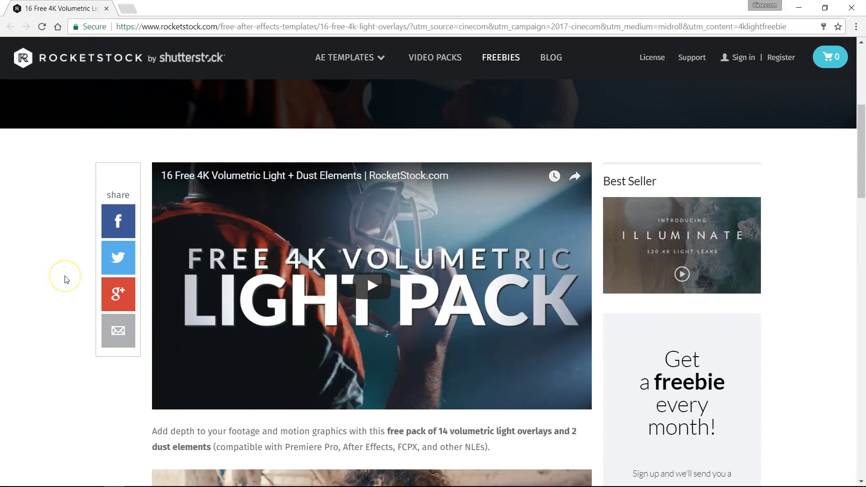
pyautogui.scroll(-1, 65, 277)
# Step: Preview the 01 Multi-Beam Pass and 04 Beam Kit clips from the Volumetric Freebie bin
pyautogui.click(355, 265)
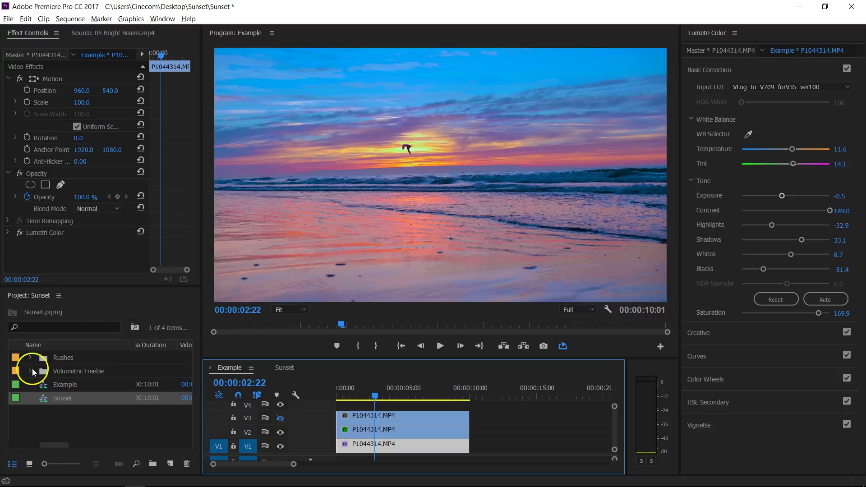
pyautogui.click(30, 371)
pyautogui.scroll(-1, 65, 402)
pyautogui.doubleClick(91, 372)
pyautogui.doubleClick(93, 414)
pyautogui.moveTo(37, 257); pyautogui.dragTo(171, 252)
pyautogui.scroll(2, 38, 375)
pyautogui.click(29, 372)
# Step: Switch to the Sunset sequence and scrub its playhead to about four seconds
pyautogui.click(285, 374)
pyautogui.moveTo(365, 393)
pyautogui.mouseDown()
pyautogui.moveTo(454, 392)
pyautogui.moveTo(361, 394)
pyautogui.moveTo(403, 390)
pyautogui.mouseUp()
# Step: Apply the VLog_to_V709_forV35_ver100 input LUT in Lumetri Basic Correction
pyautogui.press('Left')
pyautogui.press('Left')
pyautogui.press('Left')
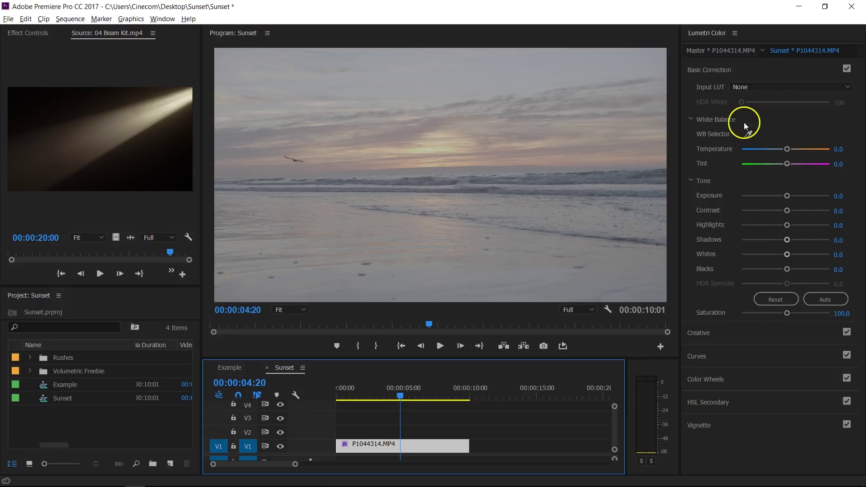
pyautogui.click(160, 19)
pyautogui.click(777, 118)
pyautogui.click(782, 88)
pyautogui.click(771, 108)
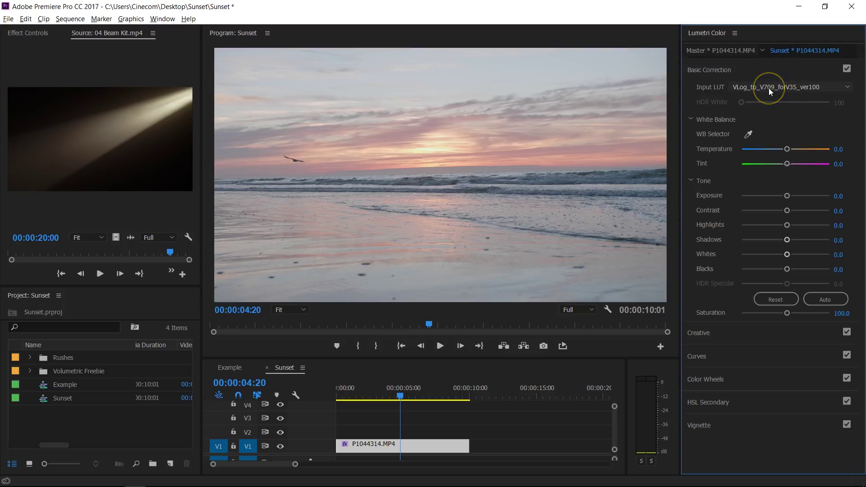
# Step: Lower exposure, pull highlights down to -70.7 and lift shadows to +50.3
pyautogui.moveTo(838, 195)
pyautogui.mouseDown()
pyautogui.moveTo(780, 186)
pyautogui.moveTo(782, 195)
pyautogui.mouseUp()
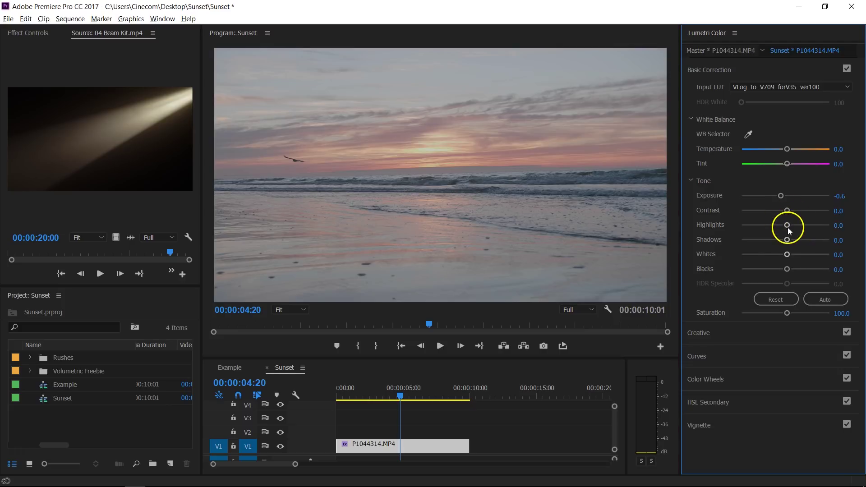
pyautogui.moveTo(780, 228); pyautogui.dragTo(746, 225)
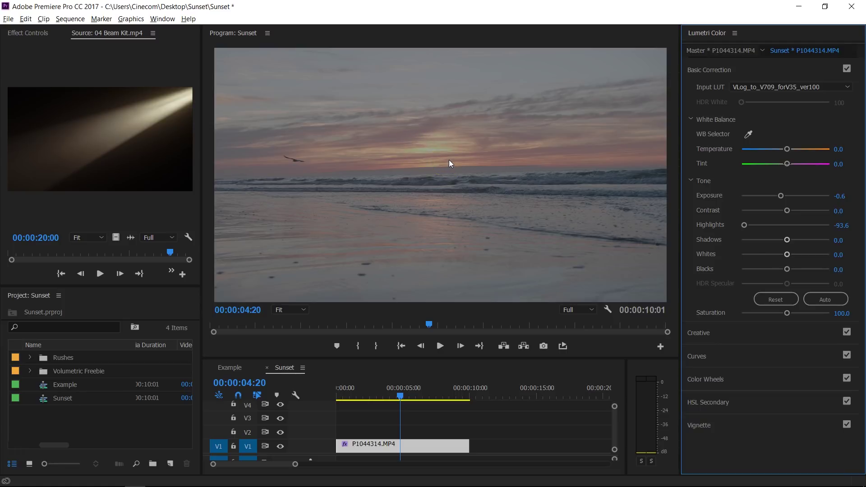
pyautogui.moveTo(745, 225)
pyautogui.mouseDown()
pyautogui.moveTo(769, 228)
pyautogui.moveTo(757, 227)
pyautogui.mouseUp()
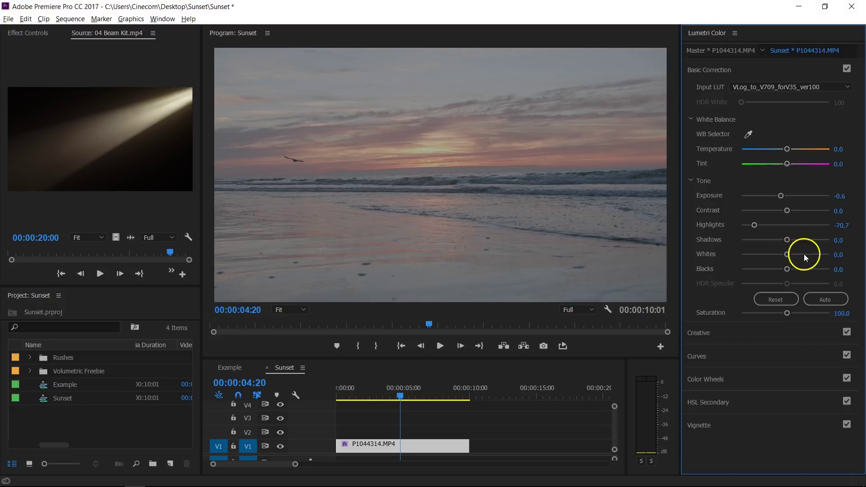
pyautogui.moveTo(788, 239); pyautogui.dragTo(807, 246)
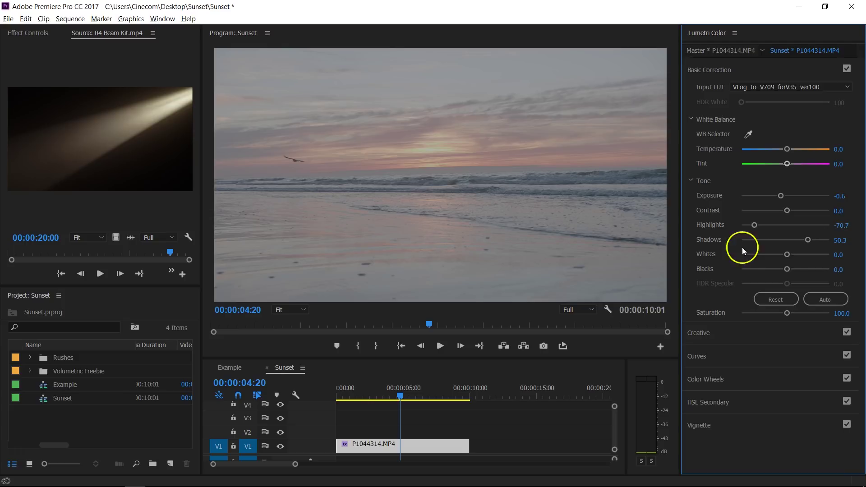
# Step: Crush blacks to -68.2, brighten the whites and boost saturation slightly
pyautogui.moveTo(787, 268); pyautogui.dragTo(775, 269)
pyautogui.moveTo(392, 394); pyautogui.dragTo(374, 394)
pyautogui.moveTo(781, 272)
pyautogui.mouseDown()
pyautogui.moveTo(740, 267)
pyautogui.moveTo(756, 269)
pyautogui.mouseUp()
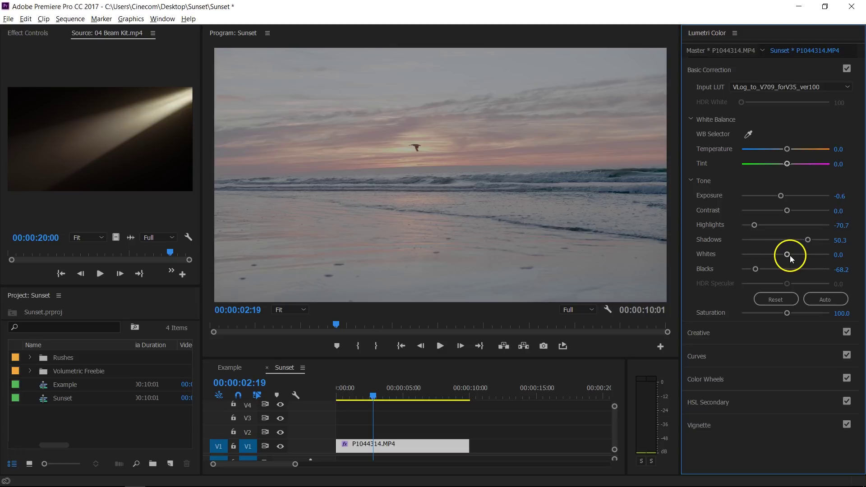
pyautogui.moveTo(788, 254); pyautogui.dragTo(809, 254)
pyautogui.moveTo(812, 256); pyautogui.dragTo(811, 259)
pyautogui.moveTo(788, 313); pyautogui.dragTo(788, 321)
# Step: In the Creative section, set sharpening to 29.9 and raise vibrance
pyautogui.click(714, 72)
pyautogui.click(709, 94)
pyautogui.moveTo(787, 258); pyautogui.dragTo(799, 267)
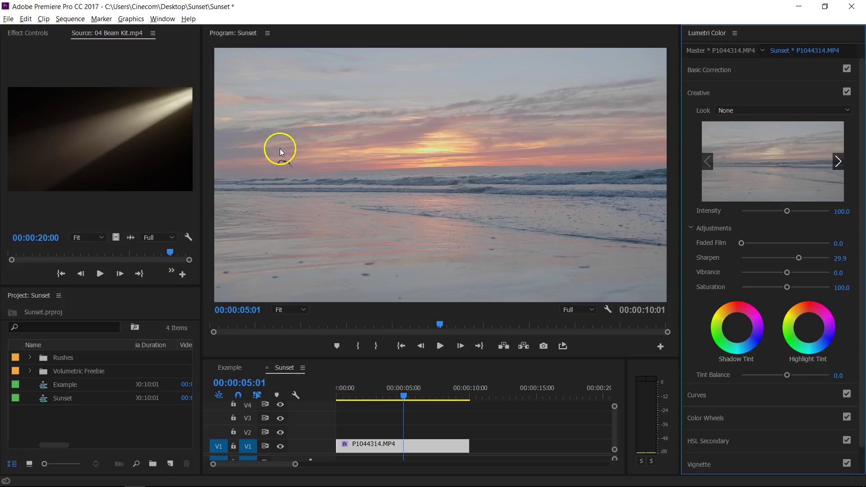
pyautogui.moveTo(787, 273); pyautogui.dragTo(809, 272)
# Step: Add points to the Hue Saturation Curve and pull the warm hues outward
pyautogui.click(741, 97)
pyautogui.click(723, 115)
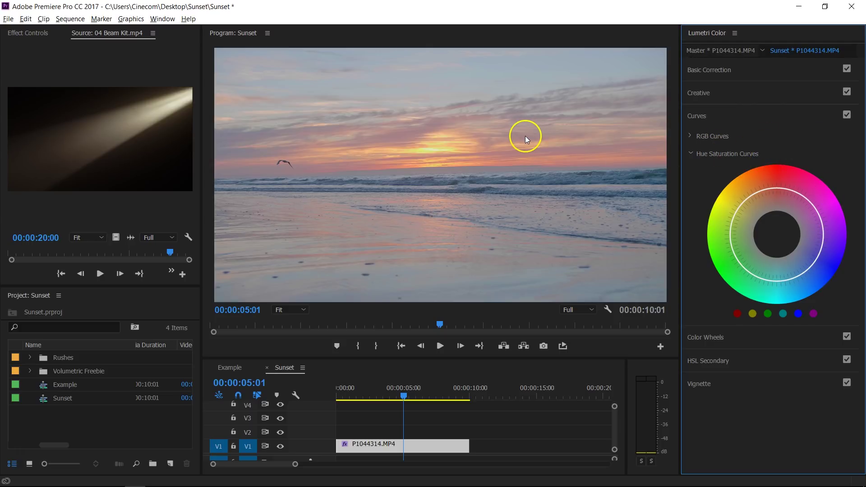
pyautogui.click(739, 208)
pyautogui.click(797, 194)
pyautogui.moveTo(764, 195); pyautogui.dragTo(761, 182)
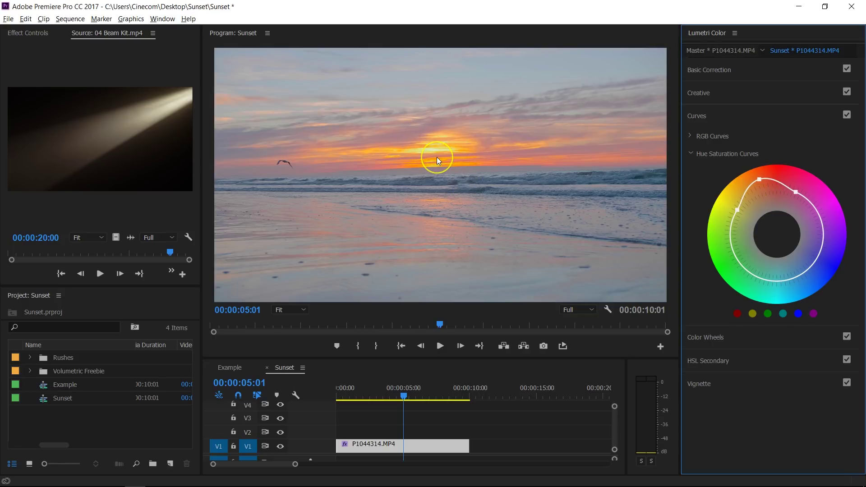
pyautogui.click(801, 275)
pyautogui.click(821, 269)
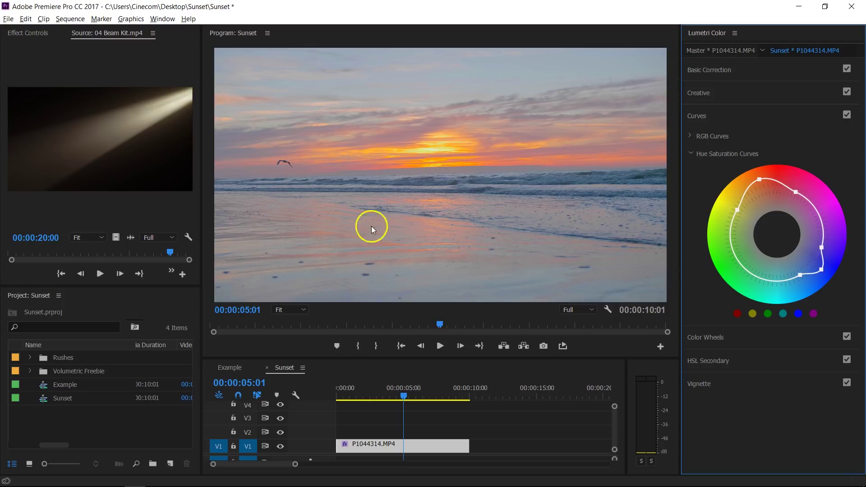
# Step: Alt-drag the clip onto V2, select the copy's Opacity and zoom the Program view to 25%
pyautogui.moveTo(409, 446); pyautogui.dragTo(410, 432)
pyautogui.click(36, 34)
pyautogui.click(37, 173)
pyautogui.click(291, 313)
pyautogui.click(297, 346)
# Step: Draw a four-point Pen mask over the sky, feather it heavily, and preview it with V1 hidden
pyautogui.click(59, 187)
pyautogui.click(306, 180)
pyautogui.click(583, 171)
pyautogui.click(580, 81)
pyautogui.click(319, 77)
pyautogui.click(305, 180)
pyautogui.moveTo(100, 218); pyautogui.dragTo(130, 223)
pyautogui.click(279, 447)
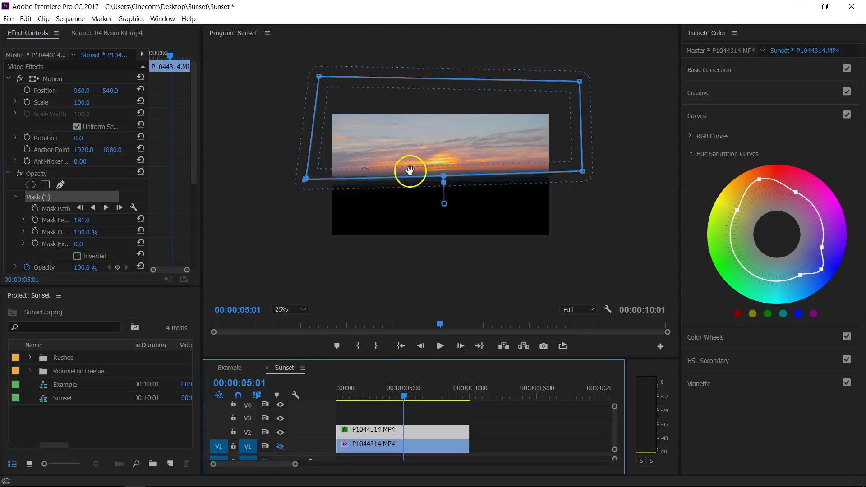
pyautogui.click(280, 446)
# Step: Set the Program view to Fit and cool the sky copy's Temperature to -35
pyautogui.click(290, 309)
pyautogui.click(290, 316)
pyautogui.click(424, 434)
pyautogui.click(764, 74)
pyautogui.click(490, 110)
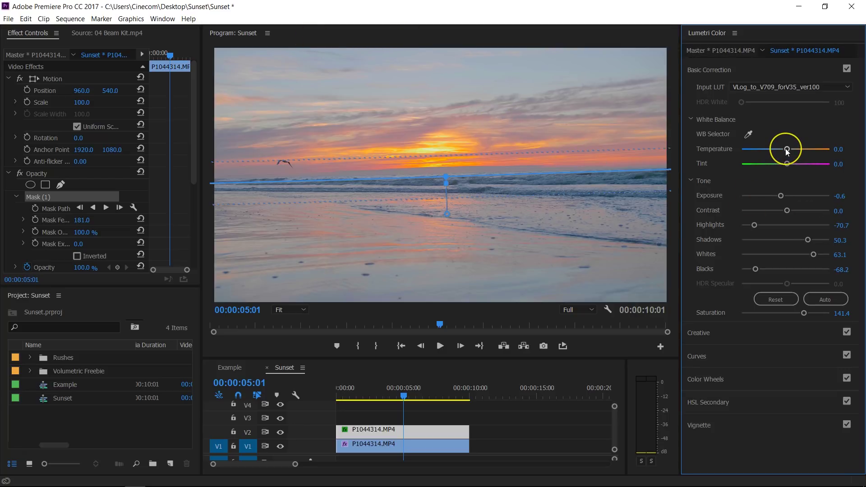
pyautogui.moveTo(786, 149); pyautogui.dragTo(770, 151)
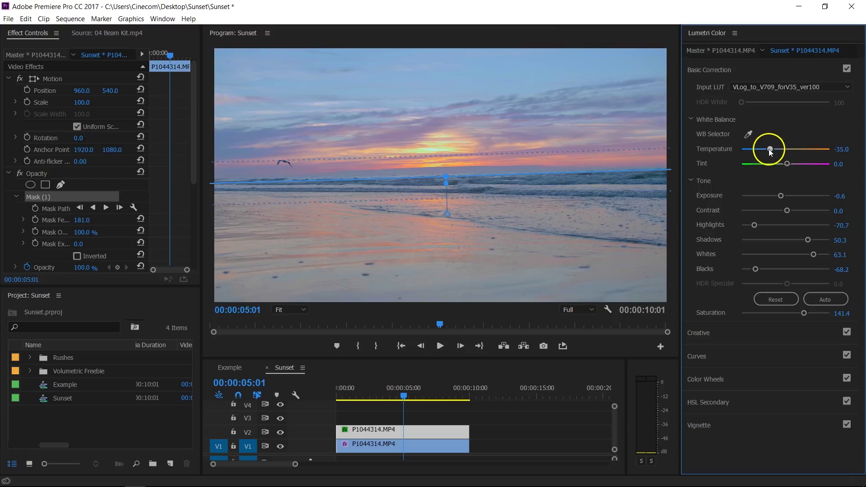